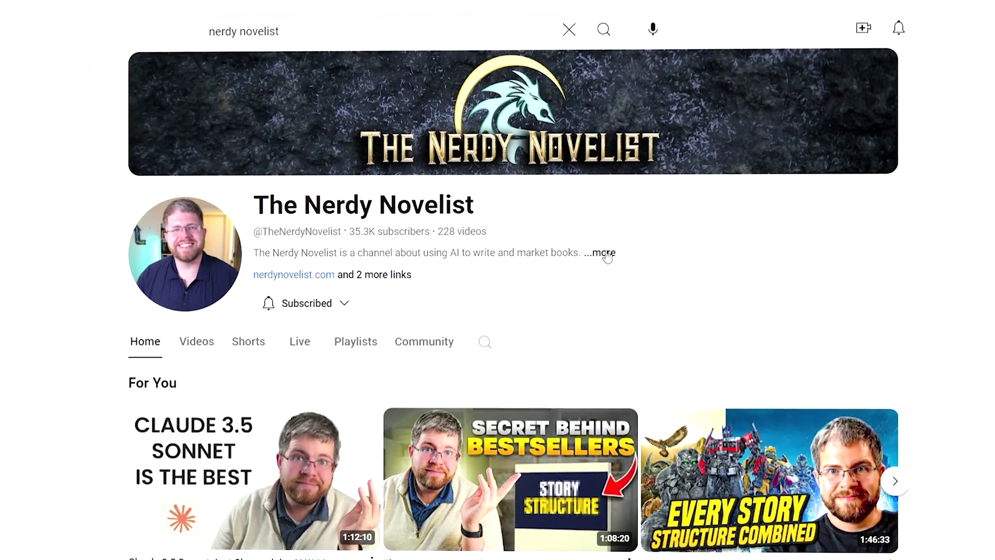
# Step: Expand '...more' to show The Nerdy Novelist channel's full About dialog
pyautogui.click(582, 232)
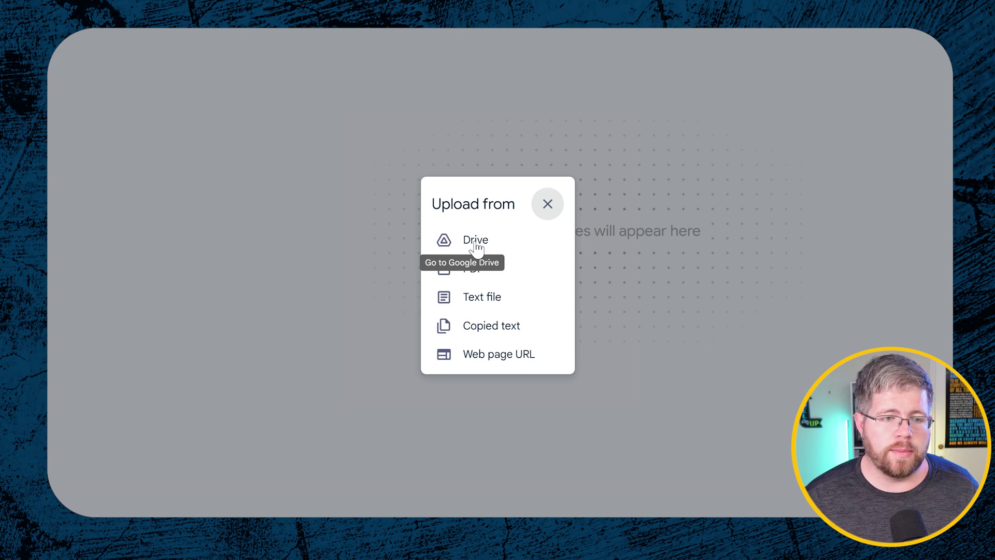
# Step: From Google Drive, select the universe outline and Arthurian vision documents as sources
pyautogui.click(474, 244)
pyautogui.click(250, 356)
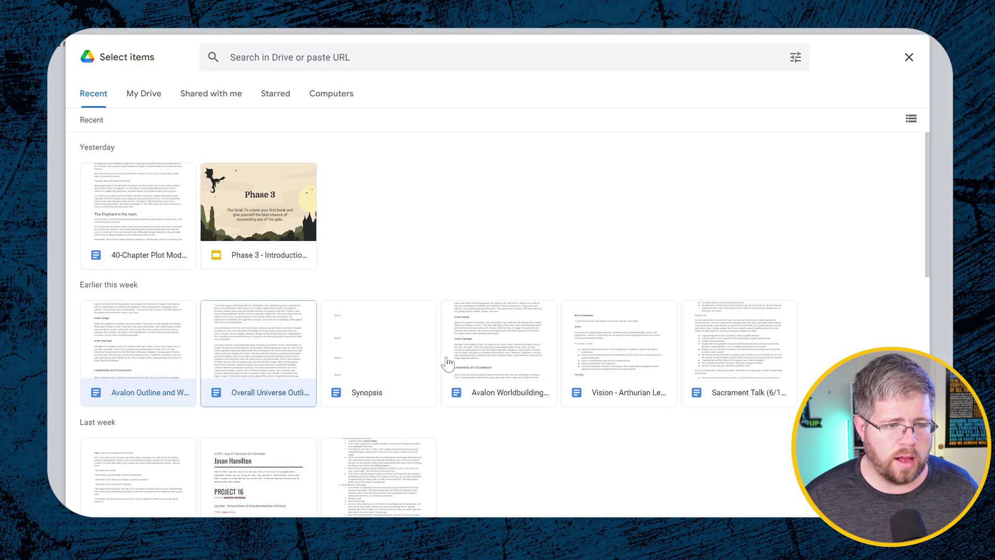
pyautogui.click(631, 362)
pyautogui.scroll(-3, 187, 425)
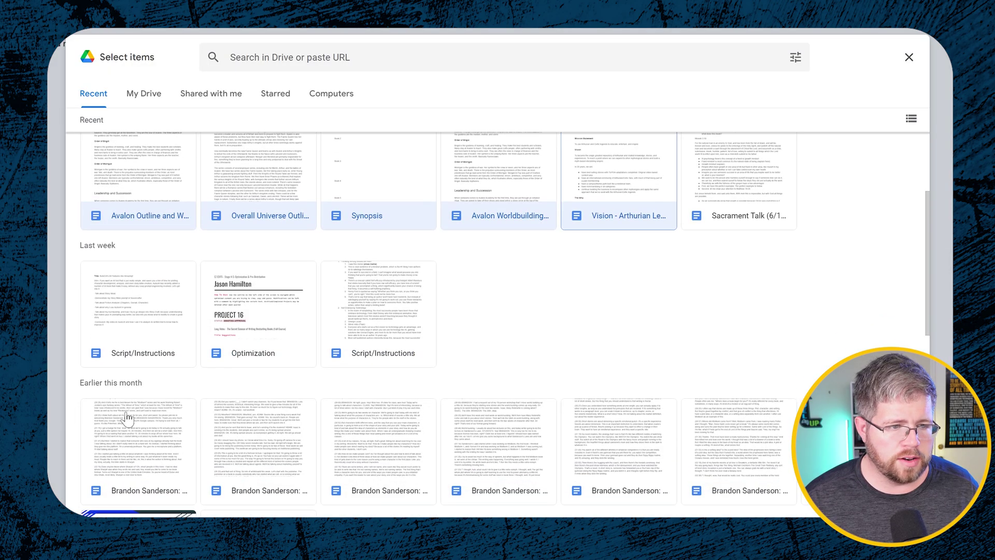
pyautogui.scroll(2, 124, 415)
pyautogui.scroll(-7, 124, 412)
pyautogui.scroll(8, 120, 351)
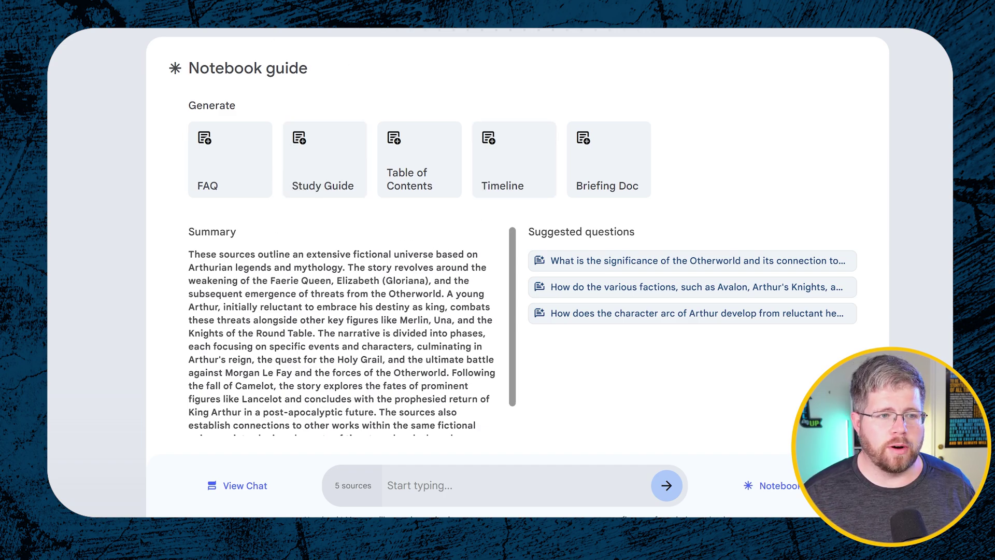
pyautogui.scroll(-1, 342, 337)
pyautogui.scroll(1, 342, 336)
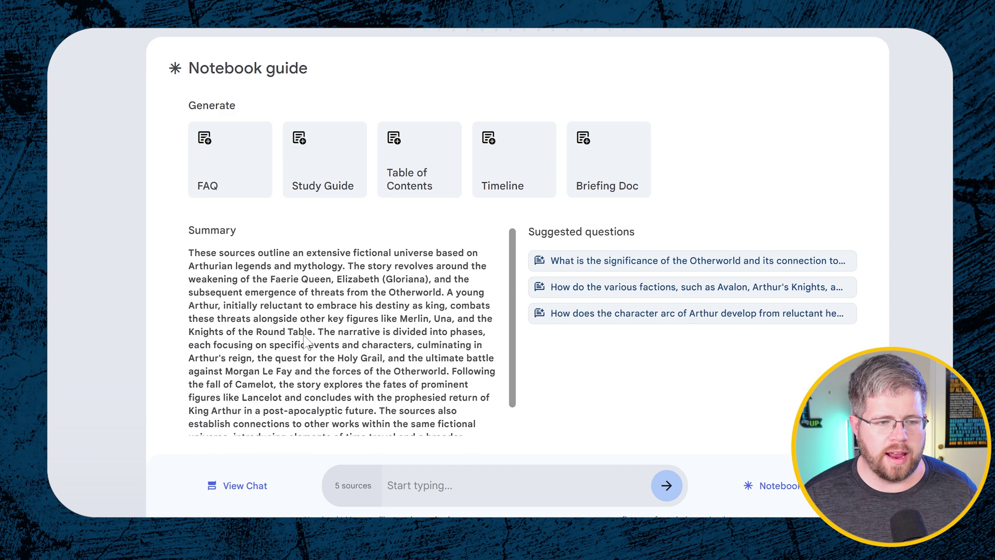
pyautogui.moveTo(194, 254); pyautogui.dragTo(294, 254)
pyautogui.click(294, 254)
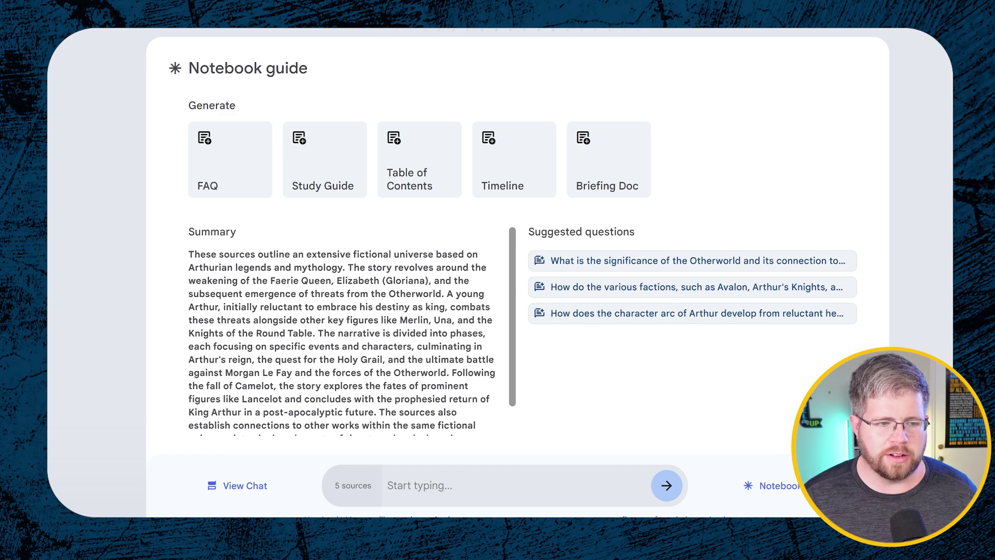
pyautogui.scroll(-1, 510, 286)
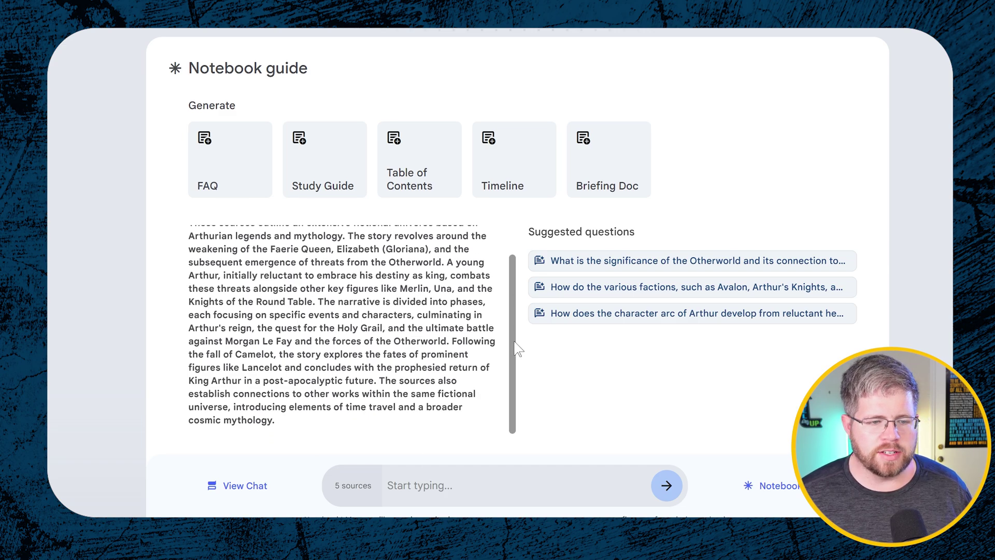
pyautogui.scroll(1, 519, 349)
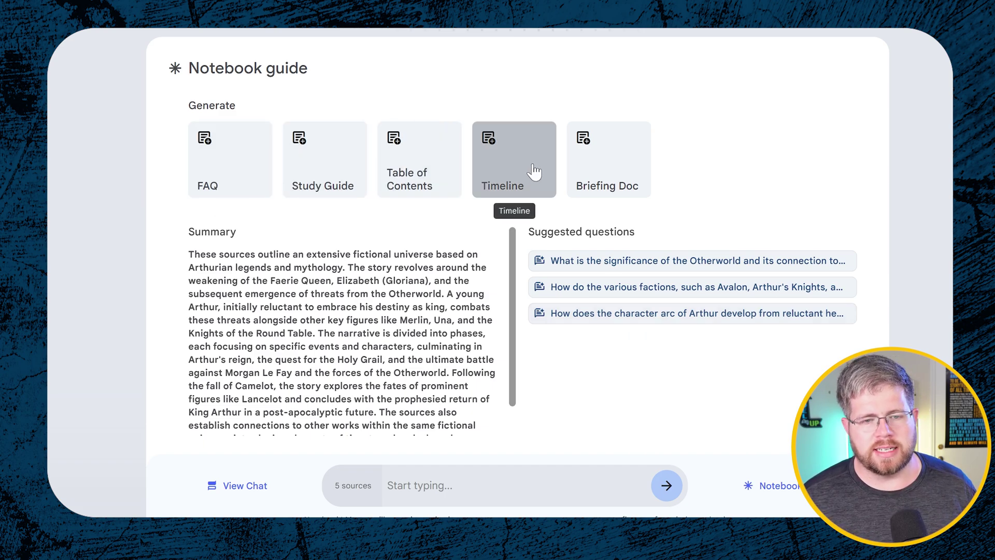
# Step: Generate the 'Arthurian Legends Timeline' note, read through it, and collapse it
pyautogui.click(493, 166)
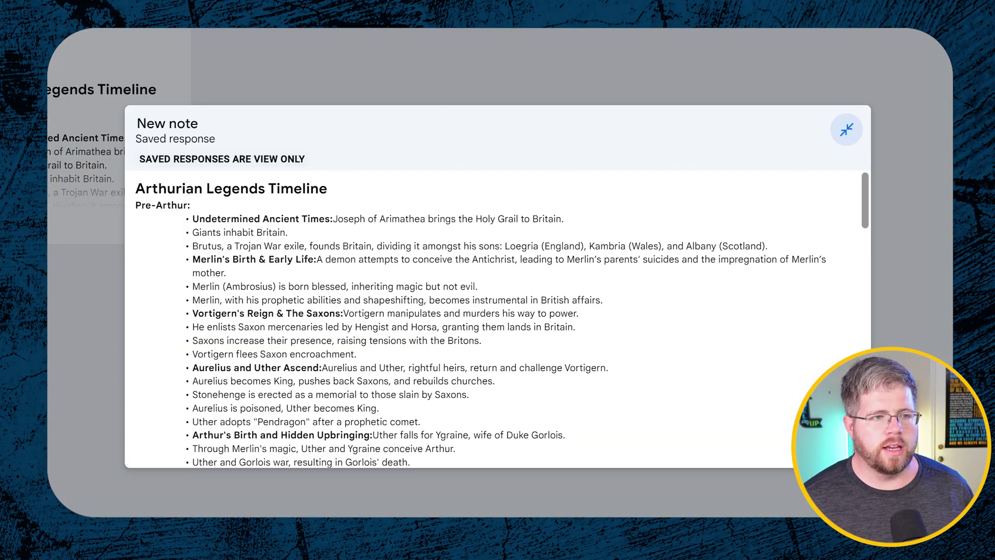
pyautogui.scroll(-15, 497, 318)
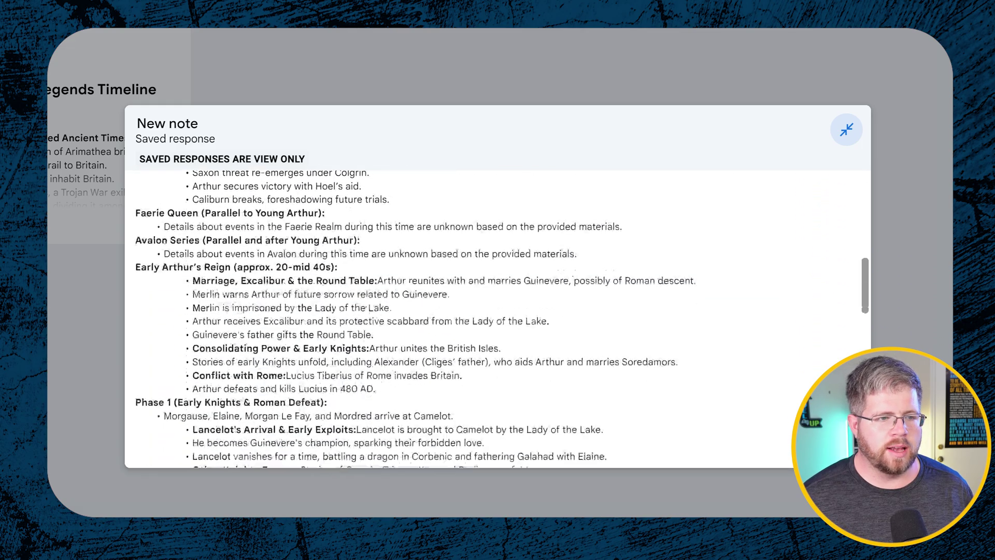
pyautogui.scroll(-5, 498, 319)
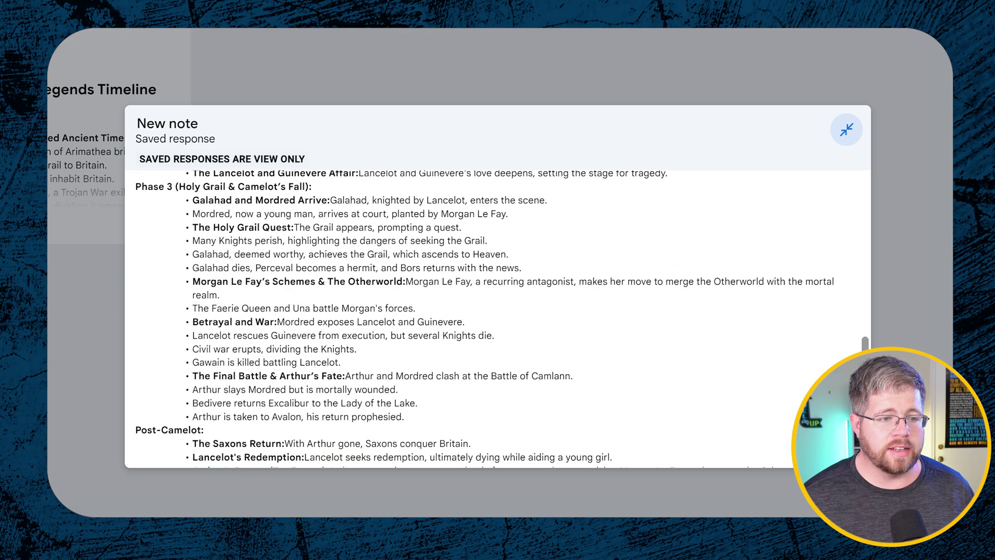
pyautogui.scroll(-8, 498, 318)
pyautogui.scroll(-1, 488, 319)
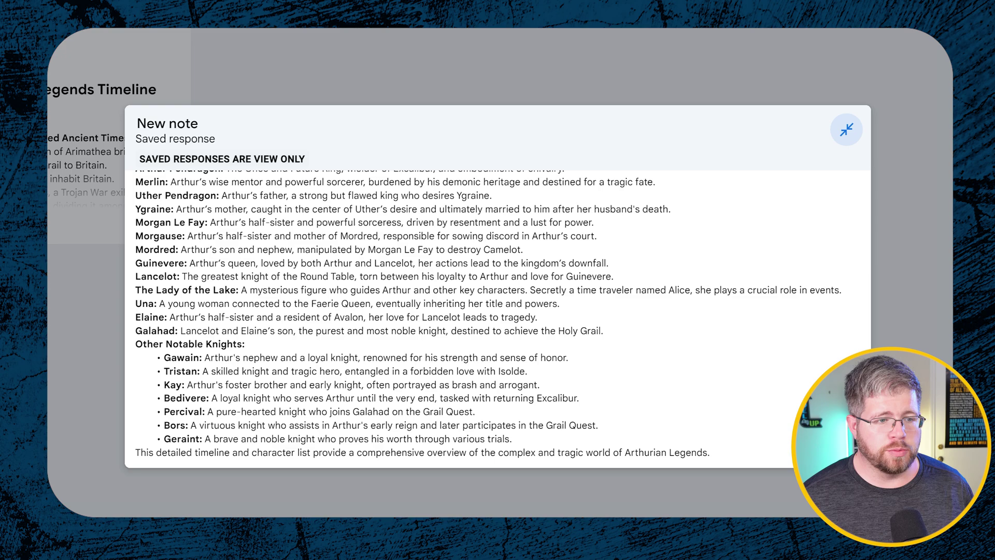
pyautogui.scroll(15, 488, 318)
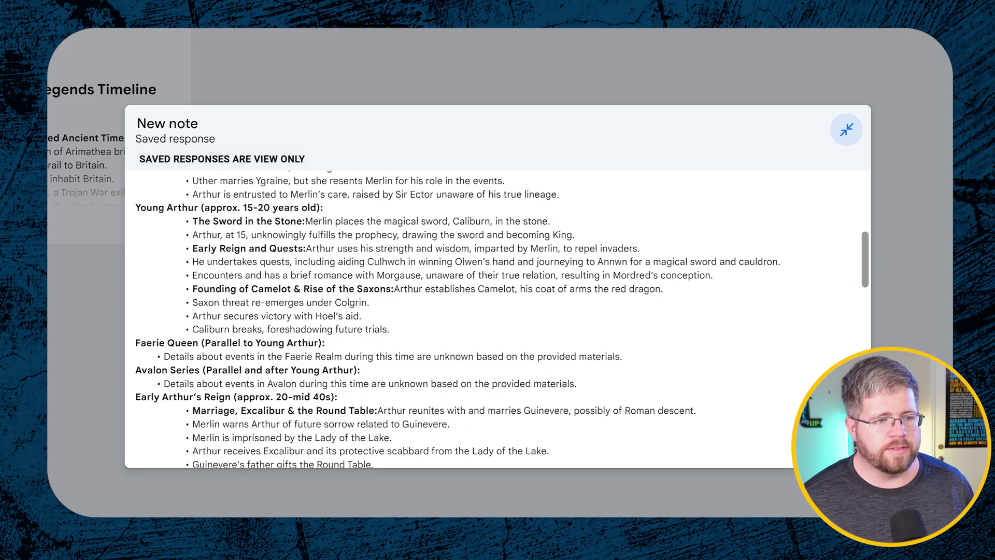
pyautogui.scroll(6, 498, 318)
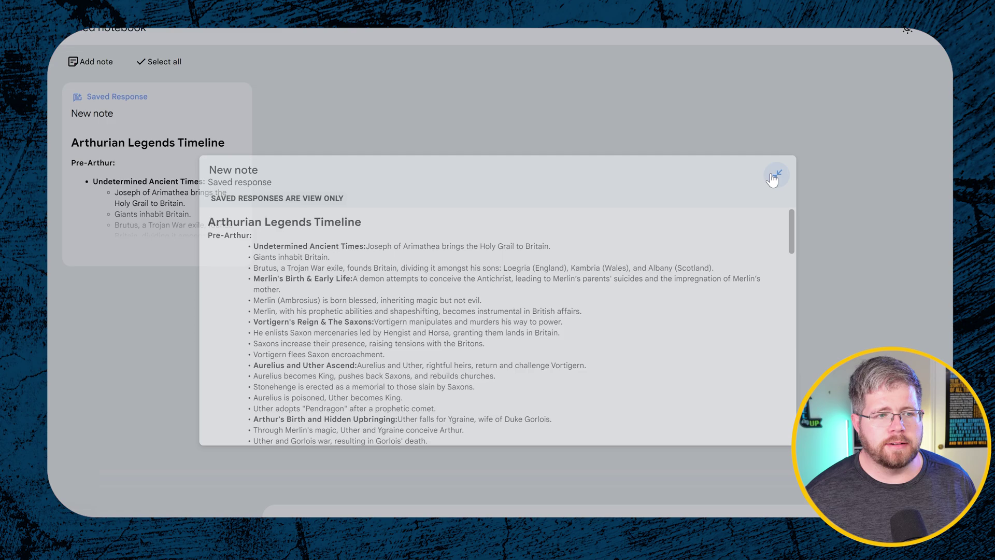
pyautogui.click(846, 129)
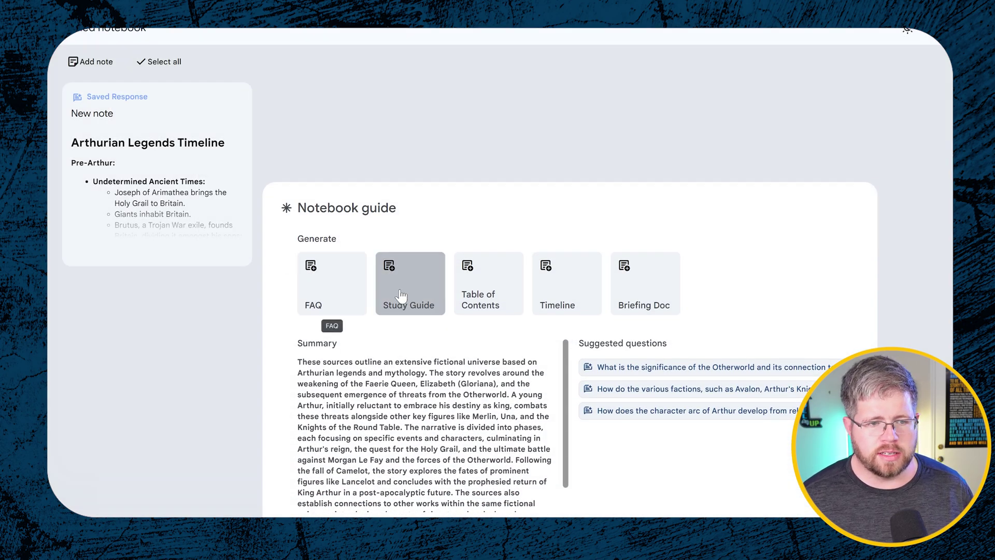
# Step: Generate the 'Avalon Academy: Frequently Asked Questions' note, skim it, and collapse it
pyautogui.click(337, 300)
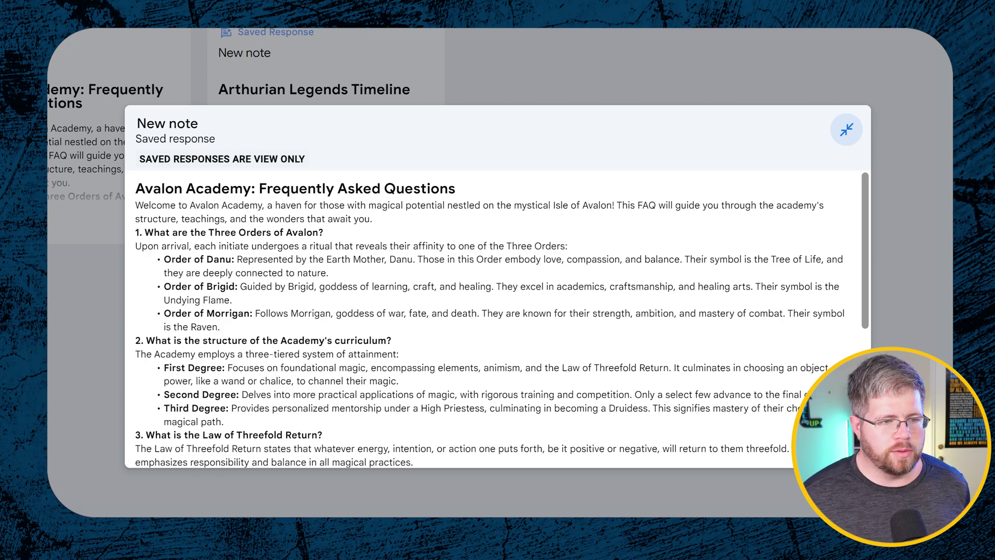
pyautogui.scroll(-5, 497, 319)
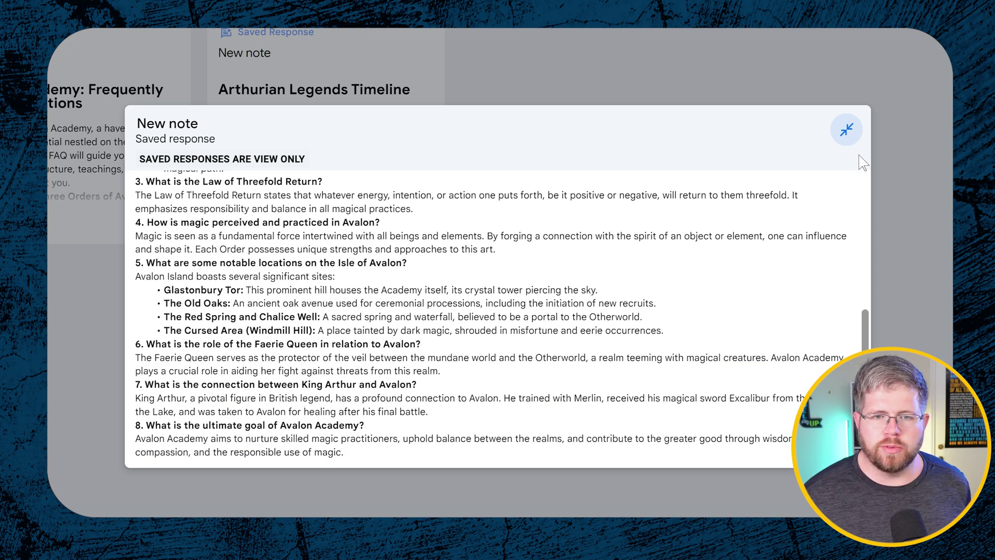
pyautogui.click(846, 129)
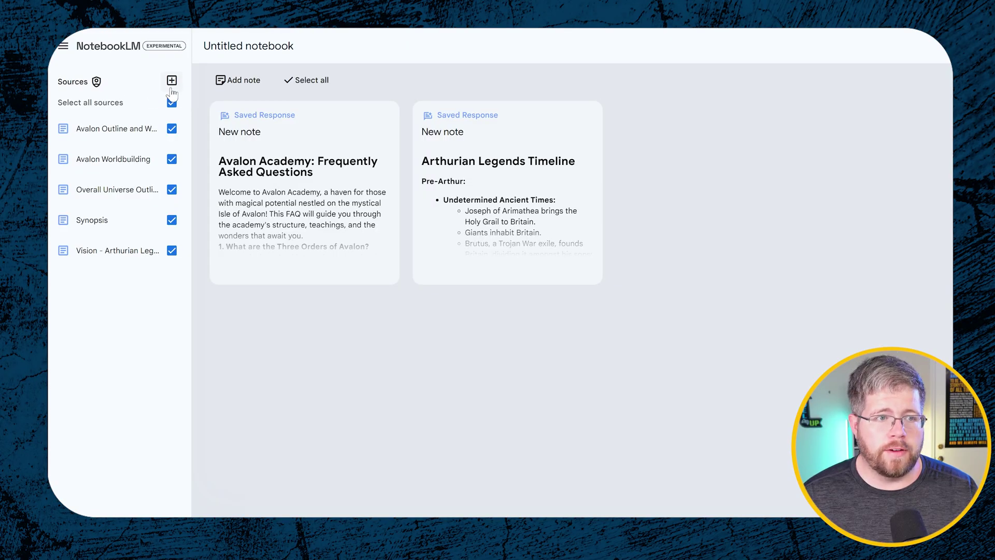
# Step: Get the notebook chat ready for the question 'Who is Elaine?'
pyautogui.moveTo(310, 212)
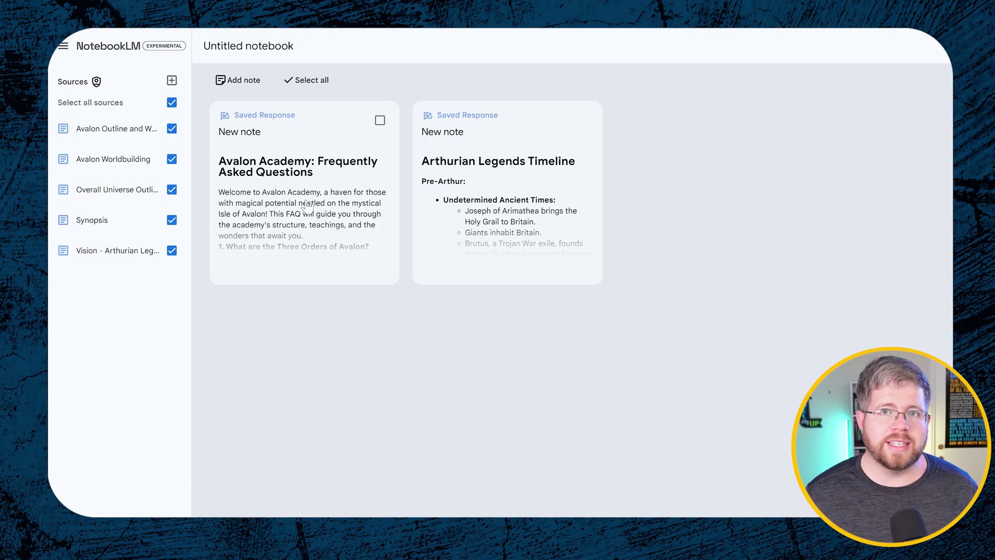
pyautogui.moveTo(115, 128)
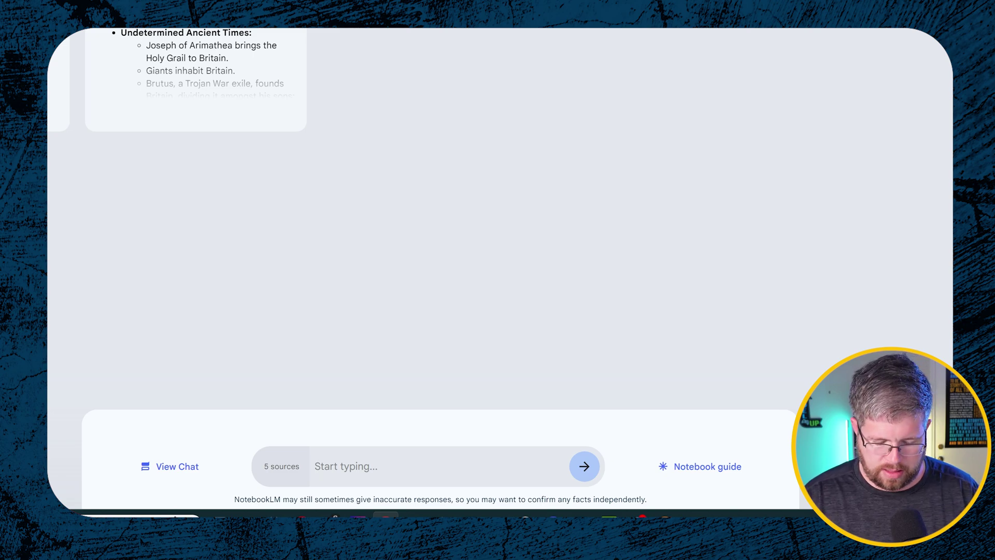
# Step: Ask the notebook 'Who is Elaine?' and read the cited answer
pyautogui.write('Who is Elaine?')
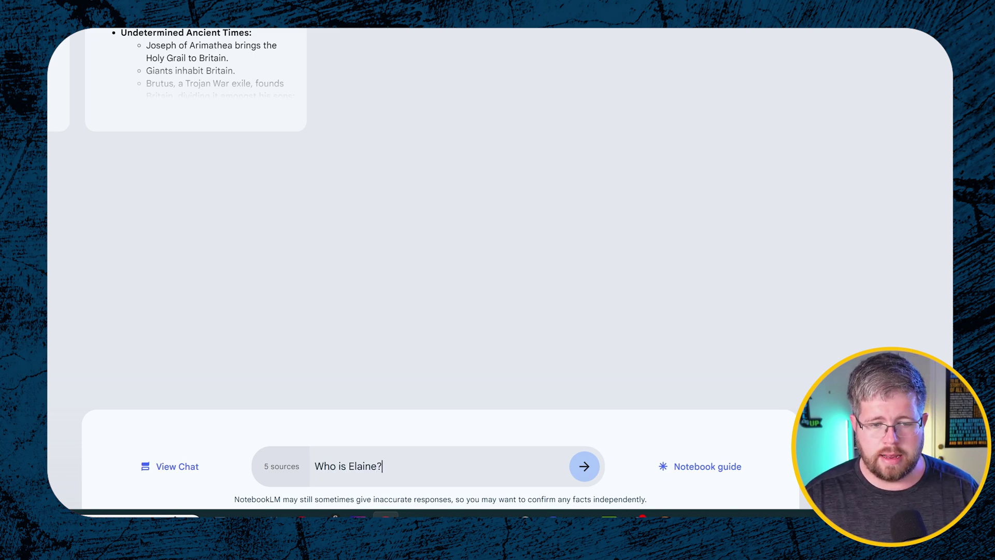
pyautogui.press('Return')
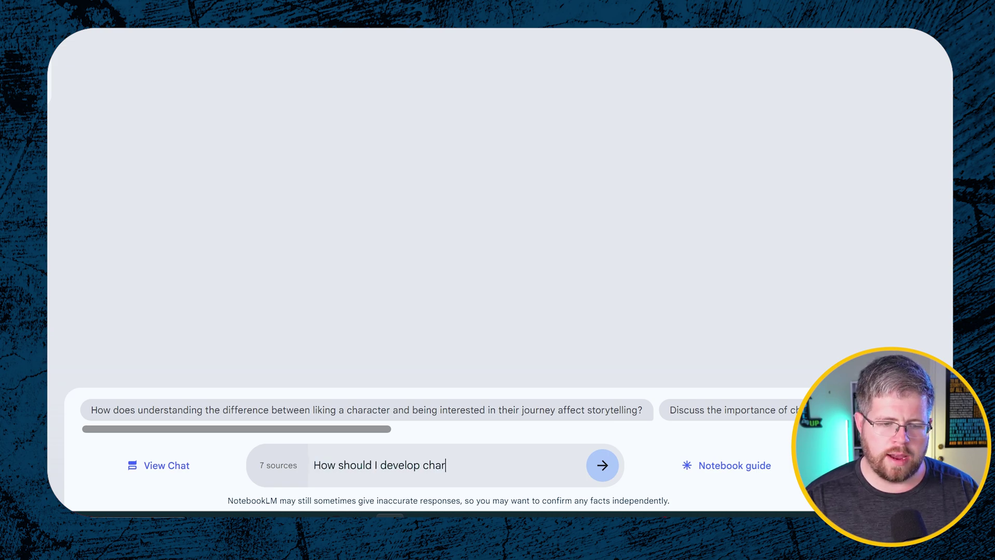
# Step: Send the question 'How should I develop characters?' to the writing notebook
pyautogui.write('rs?')
pyautogui.press('Return')
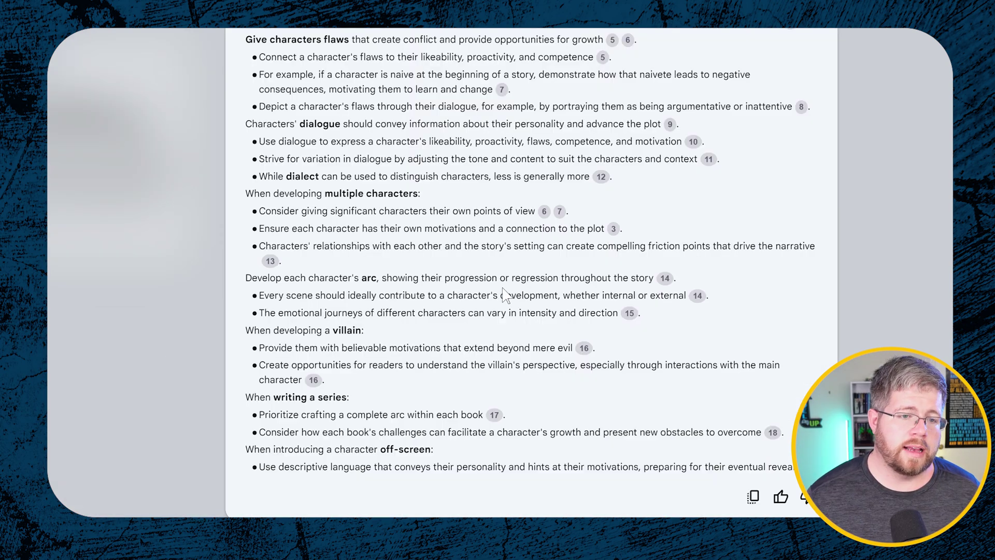
pyautogui.scroll(5, 507, 292)
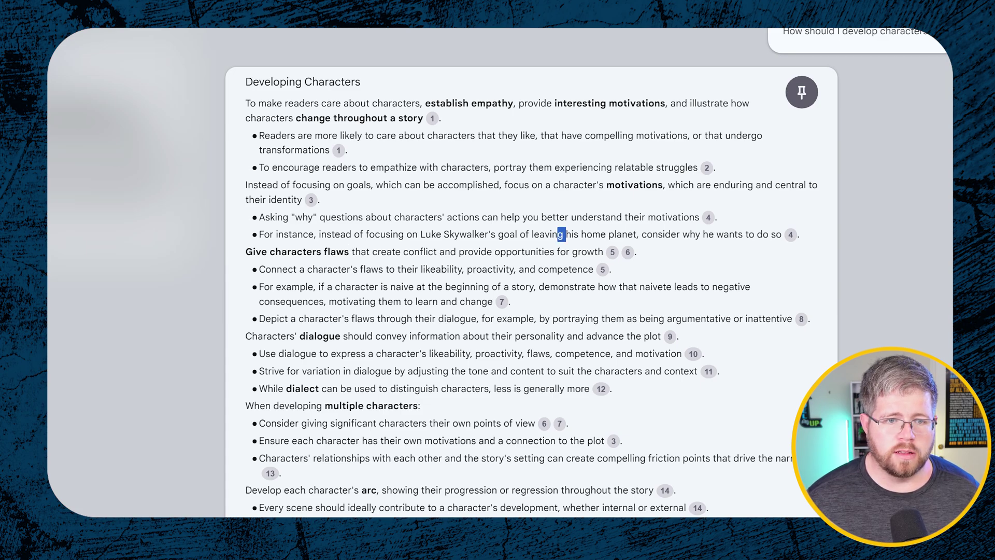
# Step: Highlight the Luke Skywalker example and the lines about giving characters flaws
pyautogui.moveTo(565, 234); pyautogui.dragTo(627, 234)
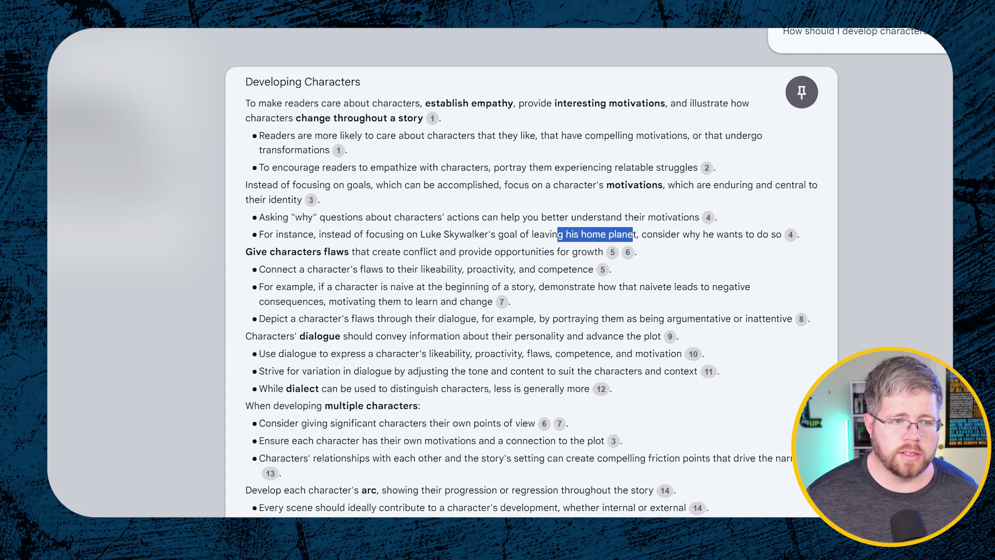
pyautogui.moveTo(296, 252); pyautogui.dragTo(414, 251)
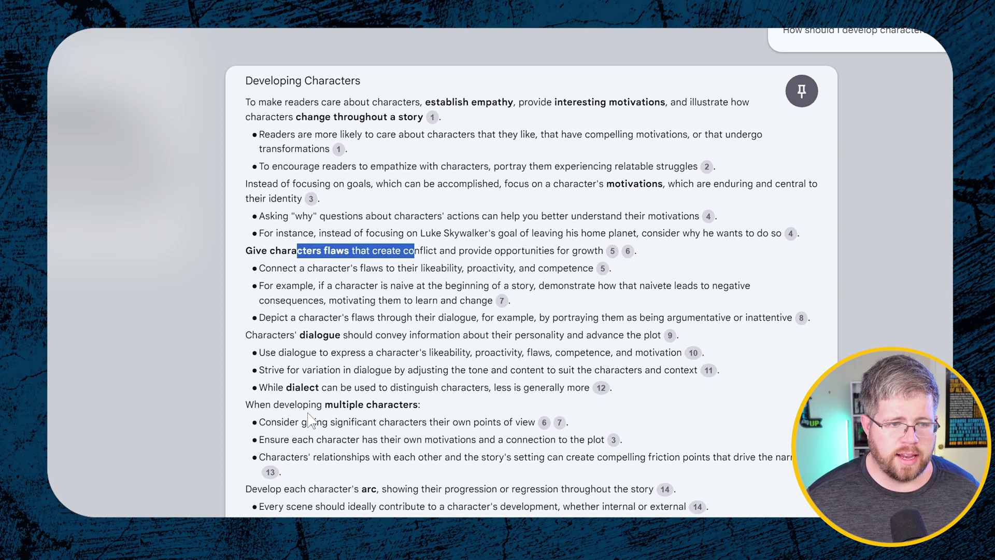
pyautogui.scroll(-3, 415, 252)
pyautogui.moveTo(297, 270); pyautogui.dragTo(430, 262)
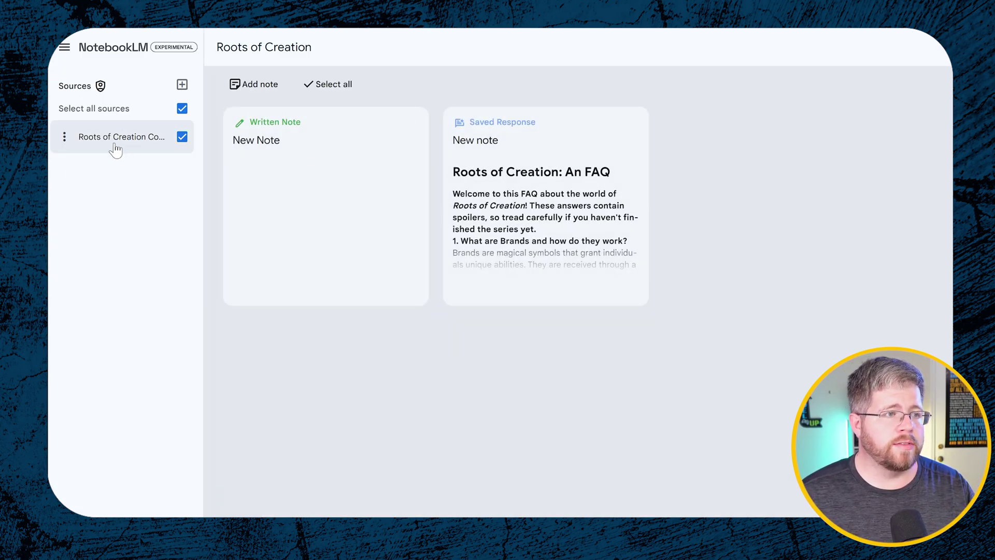
# Step: Review the Roots of Creation guide summary, then expand the saved 'Roots of Creation: An FAQ' note
pyautogui.click(88, 141)
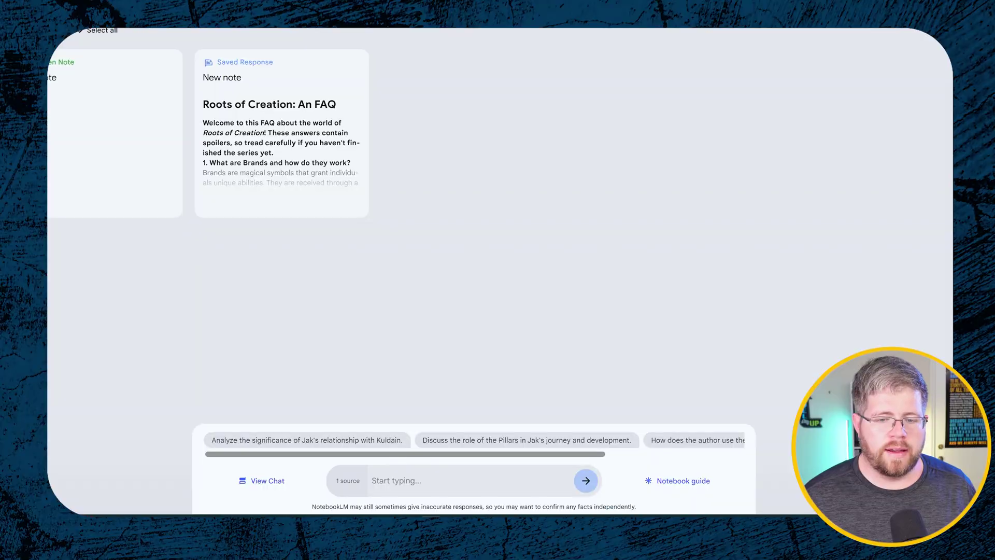
pyautogui.click(679, 483)
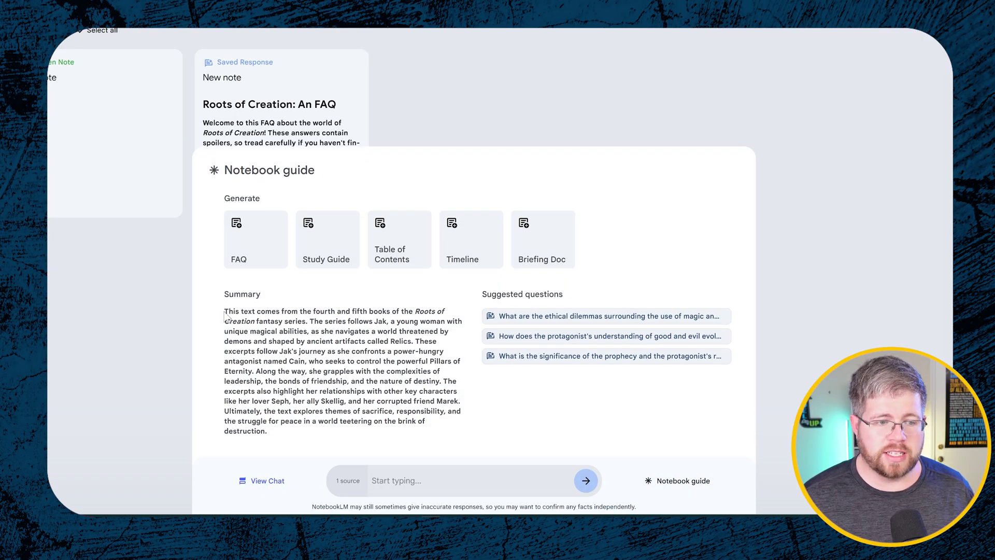
pyautogui.moveTo(225, 313); pyautogui.dragTo(302, 435)
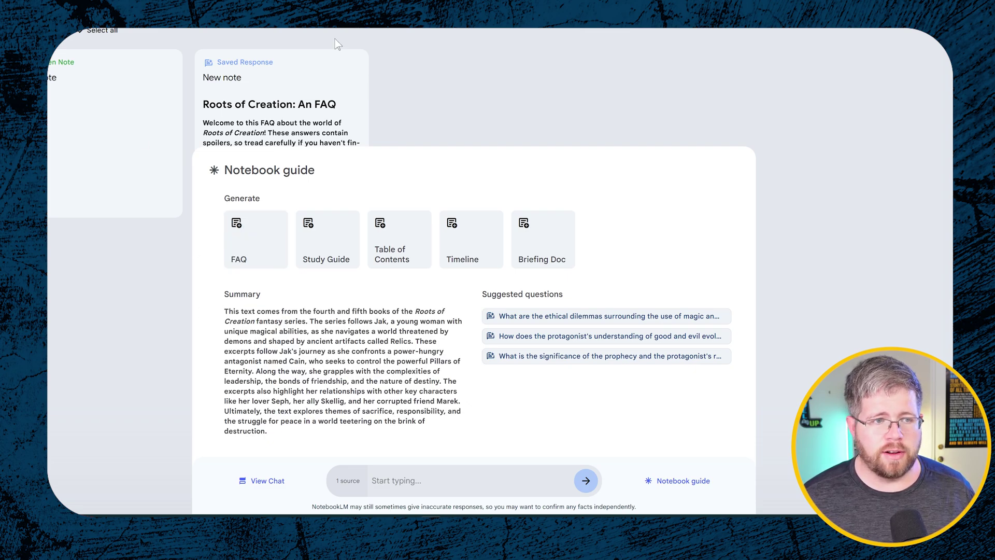
pyautogui.click(239, 109)
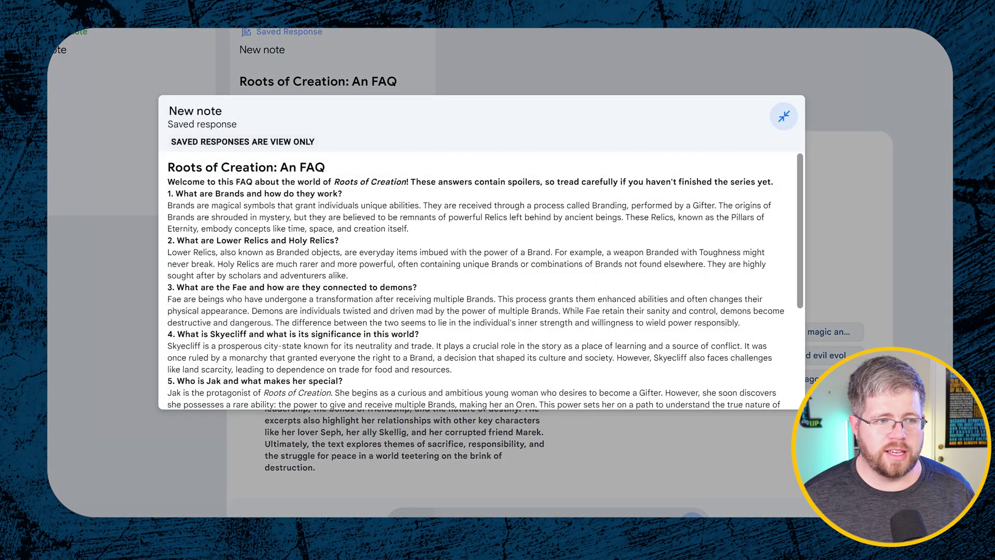
pyautogui.scroll(-3, 477, 280)
pyautogui.scroll(3, 476, 280)
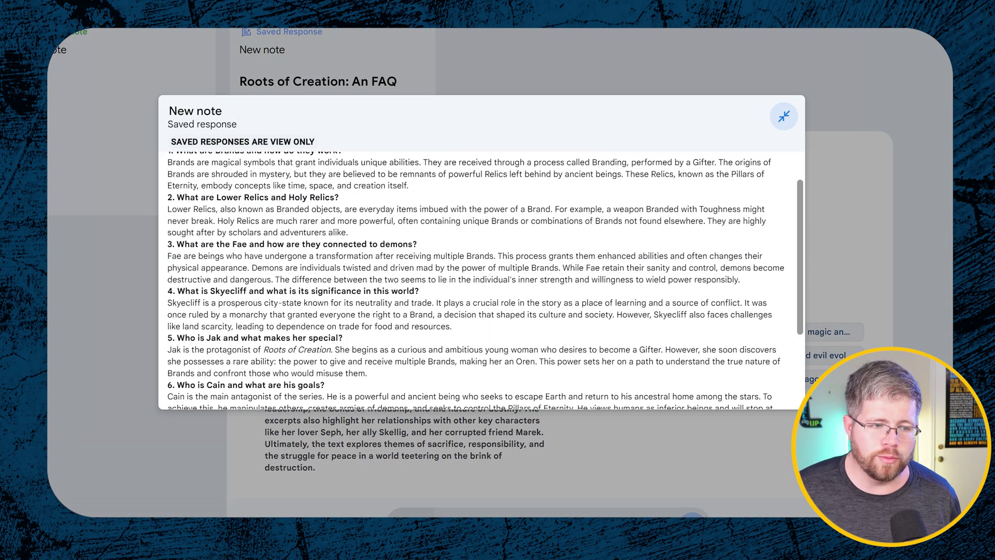
pyautogui.scroll(-3, 476, 279)
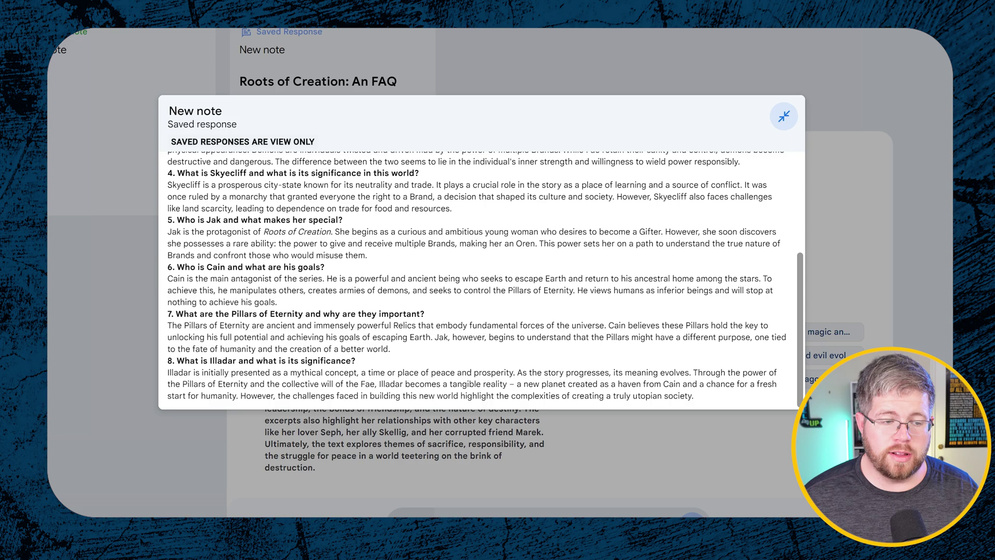
pyautogui.scroll(3, 476, 280)
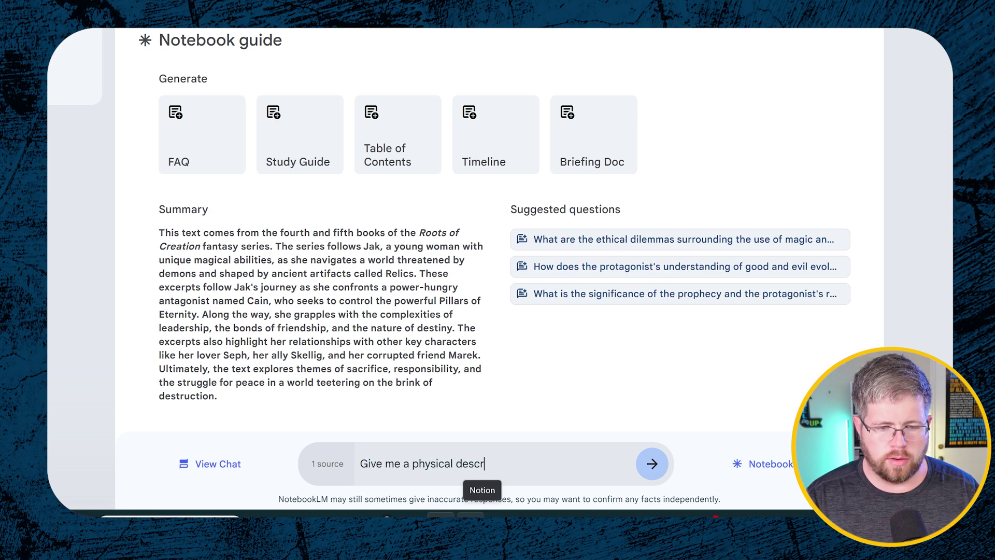
# Step: Send 'Give me a physical description of Jak.' and select the start of the answer
pyautogui.press('Return')
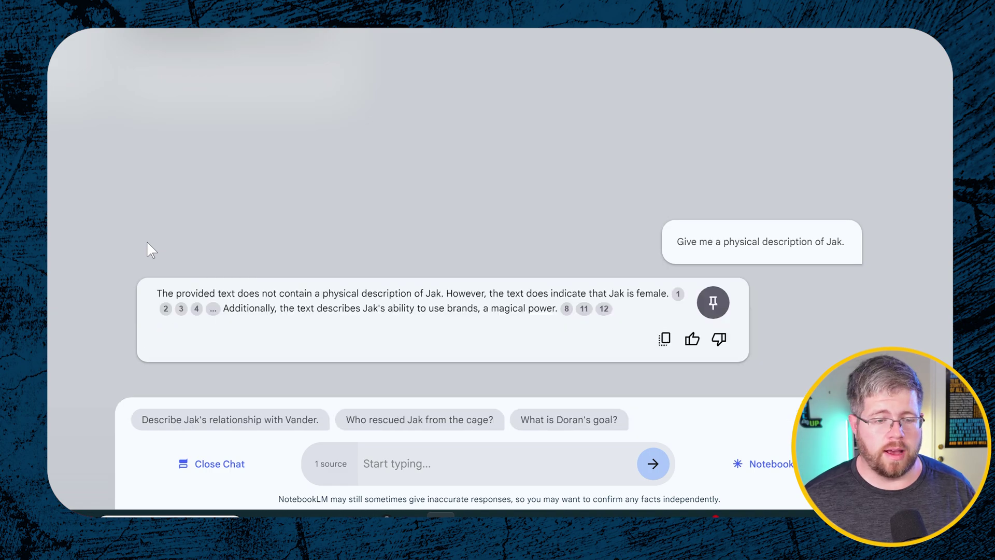
pyautogui.moveTo(156, 294); pyautogui.dragTo(490, 309)
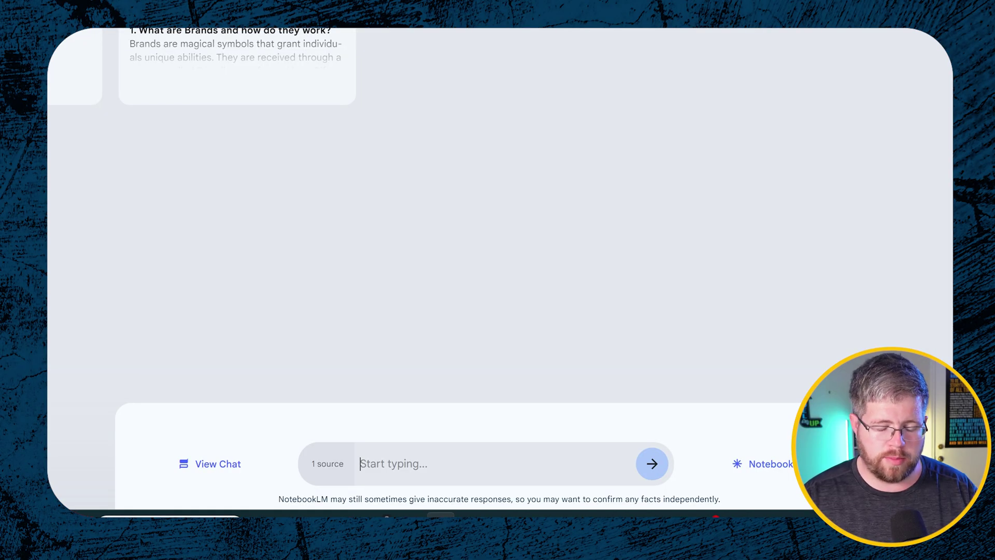
# Step: Ask 'Give me a timeline of the events of this series' and review the first dated entries
pyautogui.write('Give me a timeli')
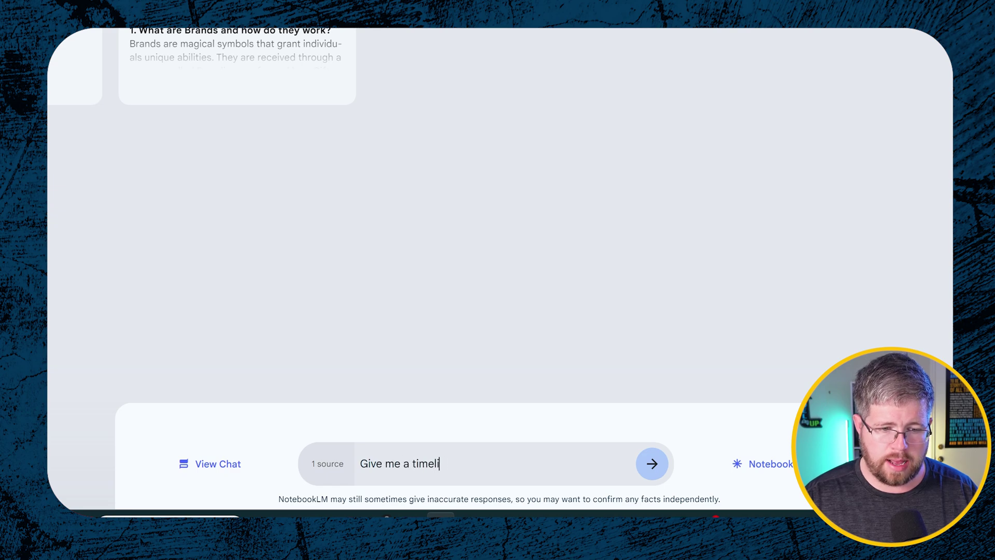
pyautogui.write('en of the events of this ser')
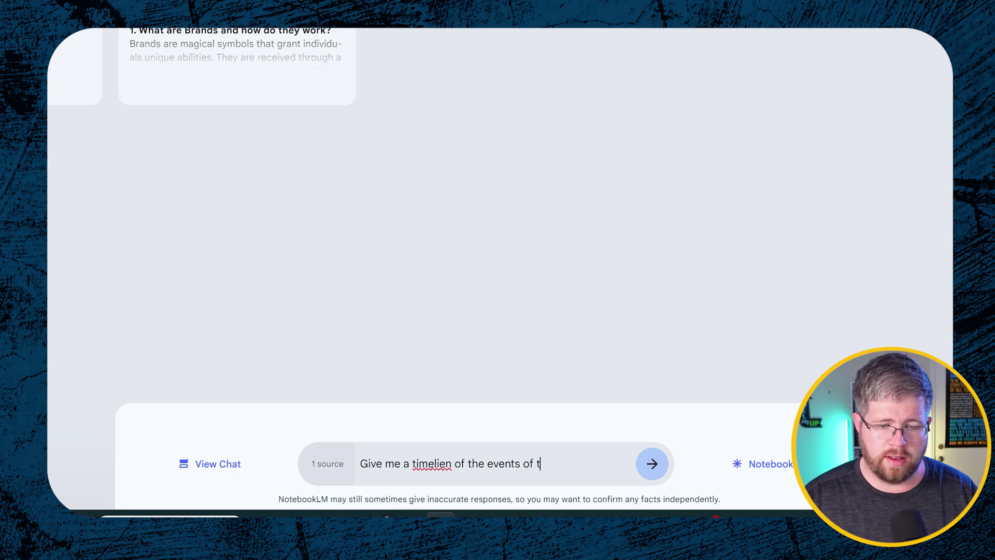
pyautogui.write('ies.')
pyautogui.press('Return')
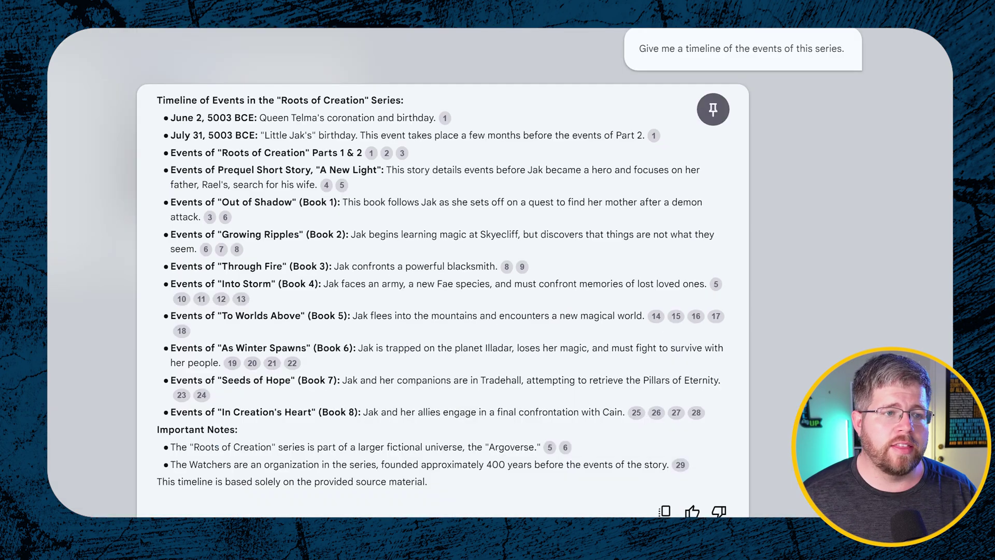
pyautogui.moveTo(176, 118); pyautogui.dragTo(716, 142)
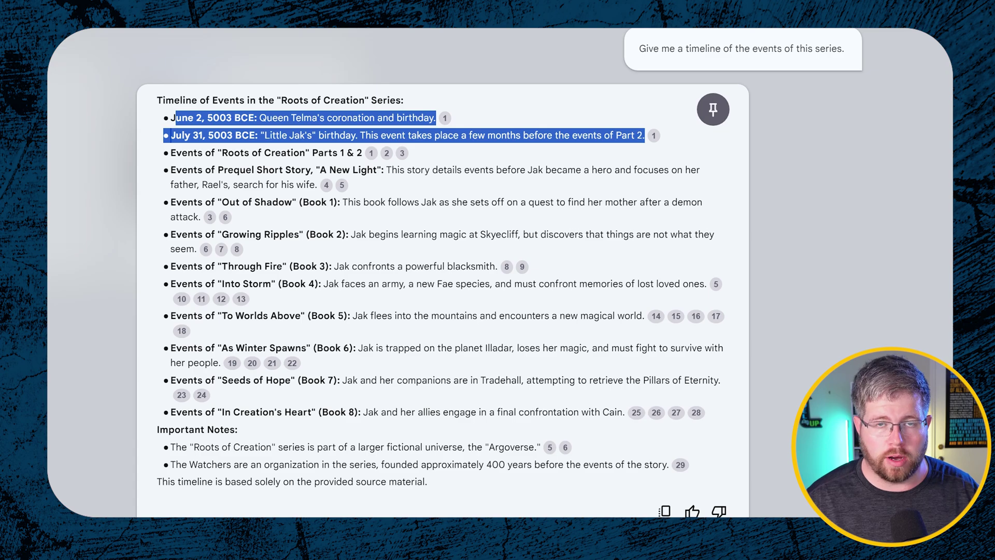
pyautogui.click(170, 135)
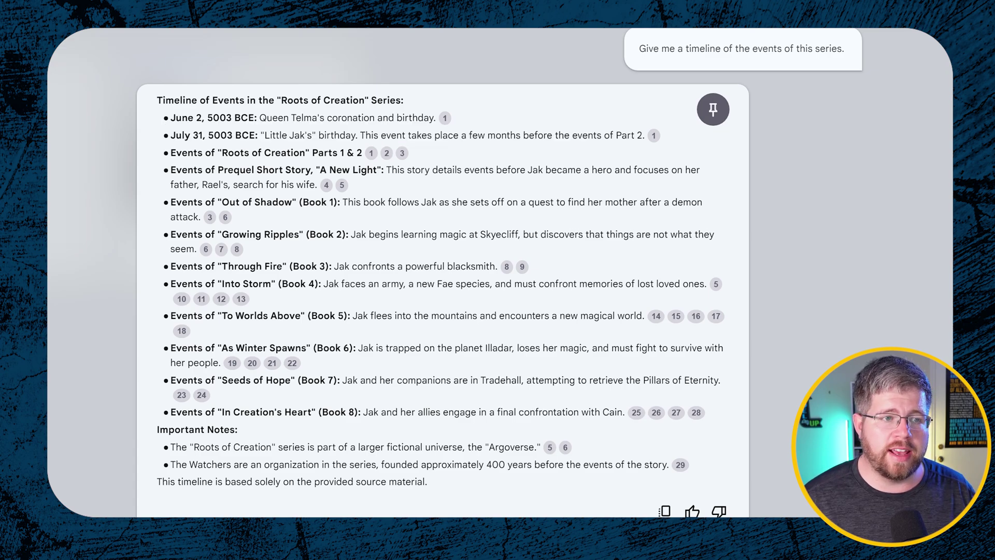